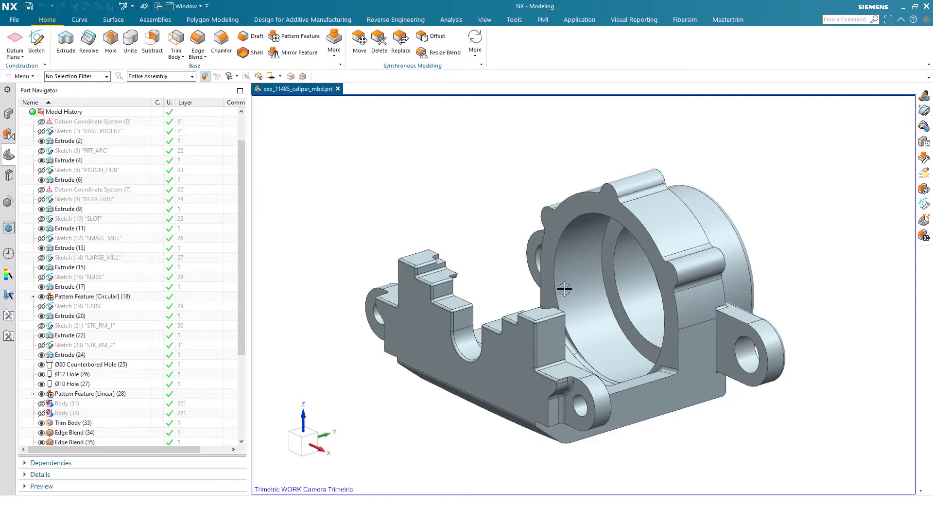
- Scroll to the top of the Part Navigator and expand Model Views to list the caliper's saved views
scroll(176, 208, "up", 2)
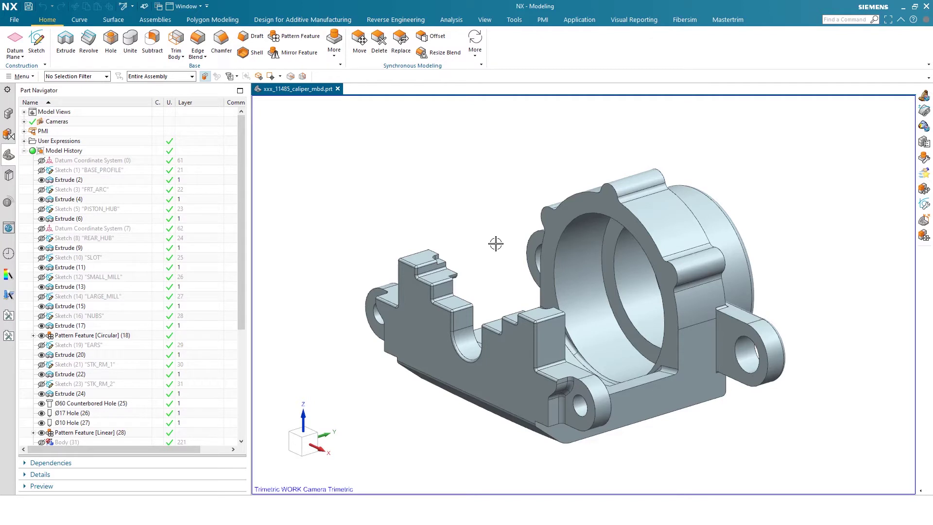
left_click(24, 112)
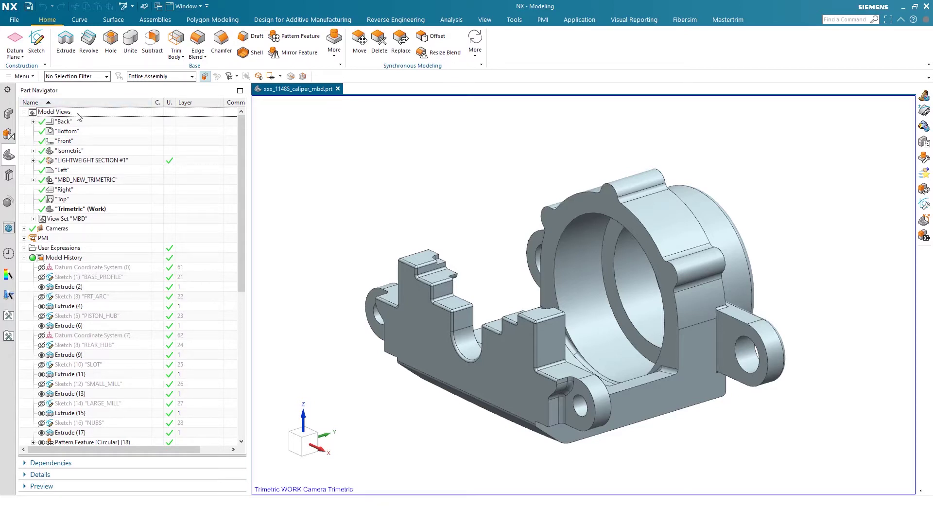
- Show LIGHTWEIGHT SECTION #1, then make MBD_NEW_TRIMETRIC the work view and nudge its 96.00 dimension lower
double_click(115, 161)
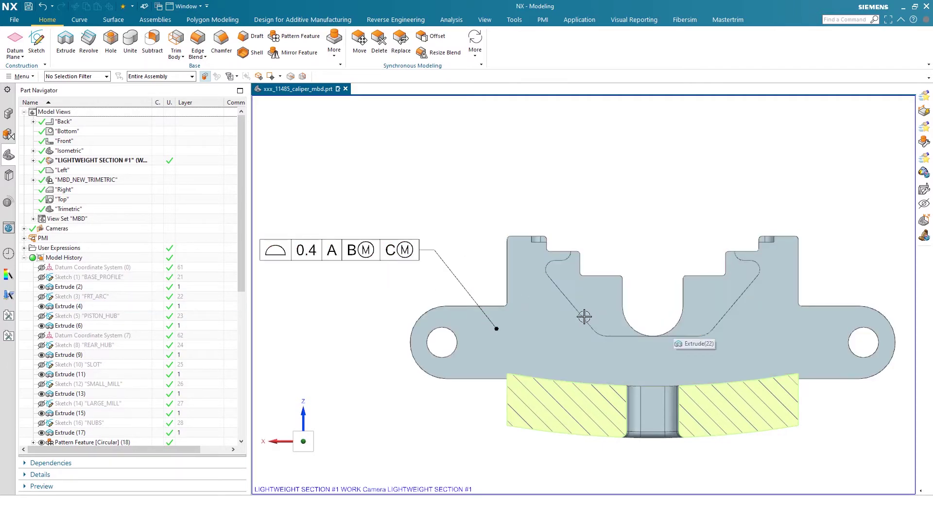
middle_click_drag(542, 312, 532, 320)
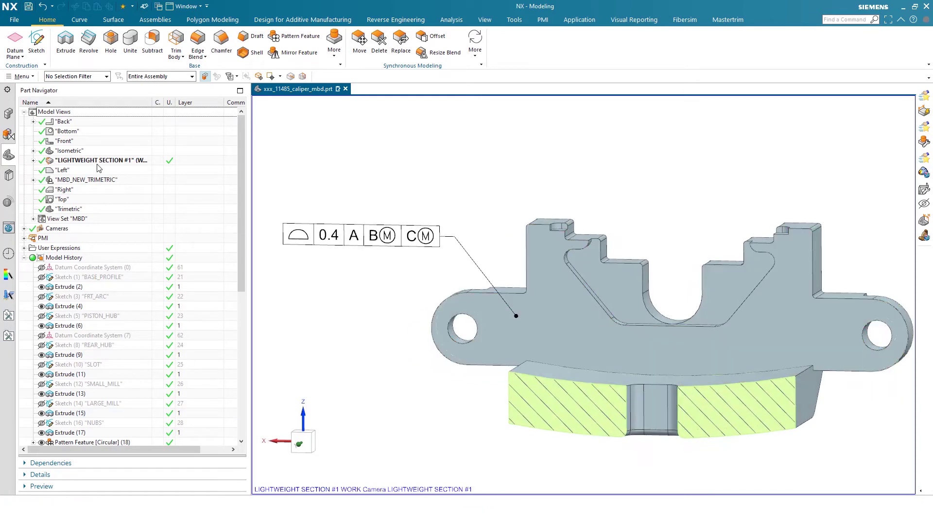
double_click(97, 179)
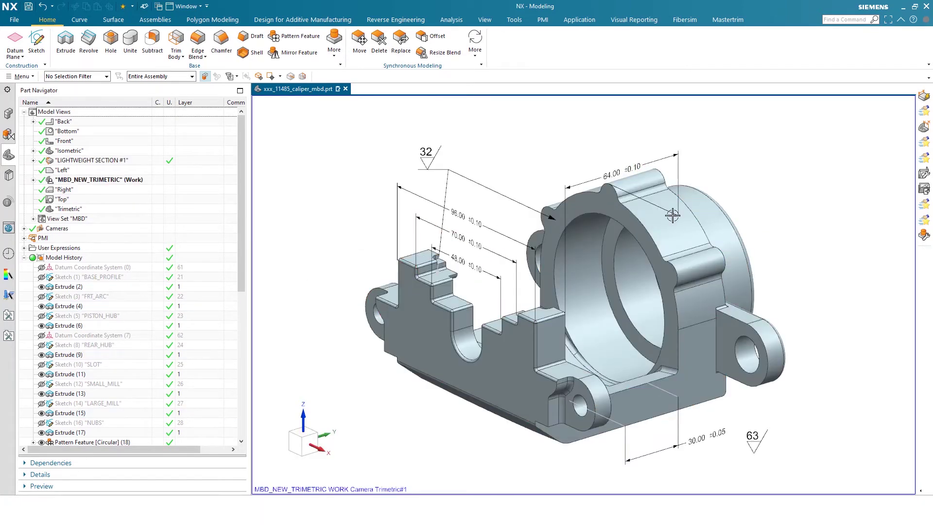
left_click(464, 208)
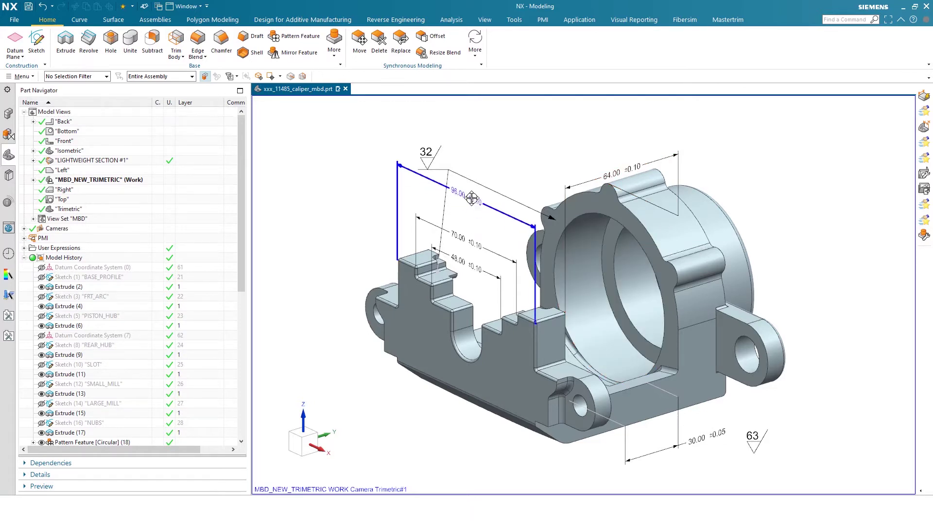
mouse_move(471, 210)
left_mouse_down()
mouse_move(464, 223)
mouse_move(462, 204)
left_mouse_up()
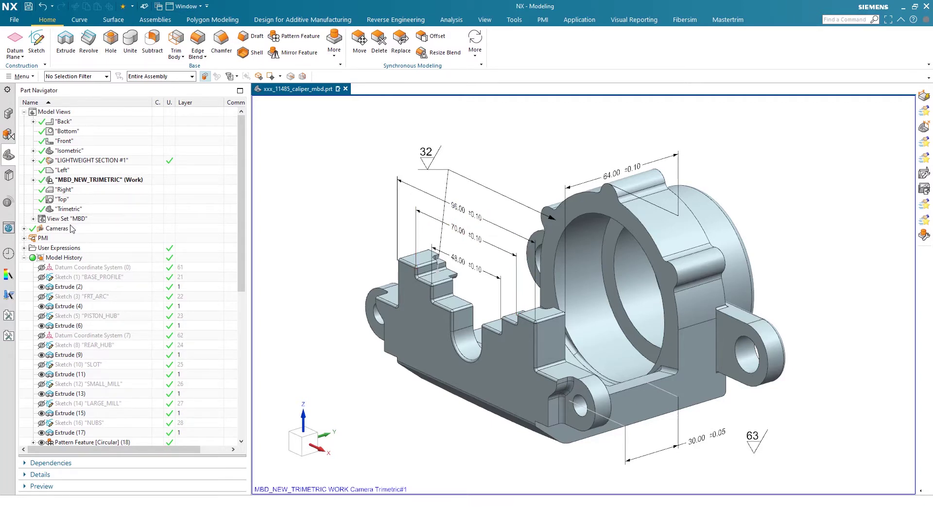
- Make the saved Right view the work view and rotate the caliper in it
right_click(76, 114)
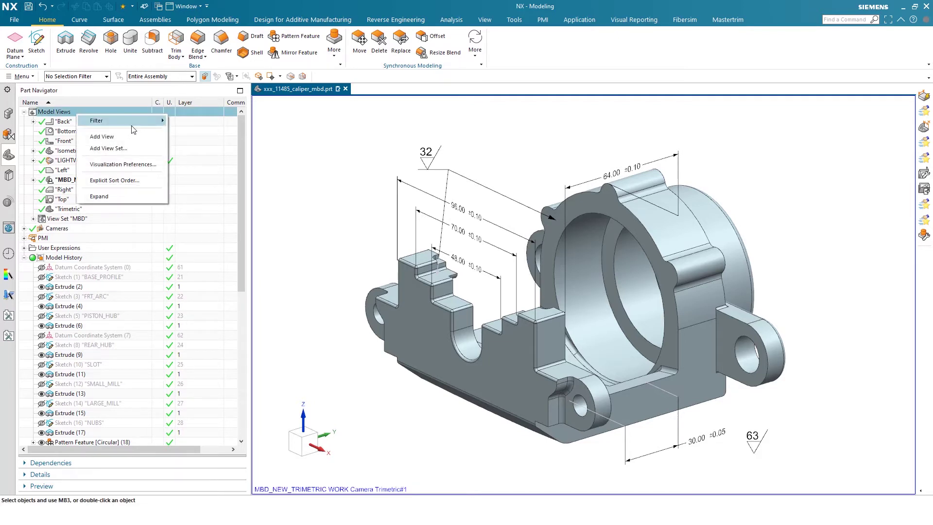
left_click(281, 172)
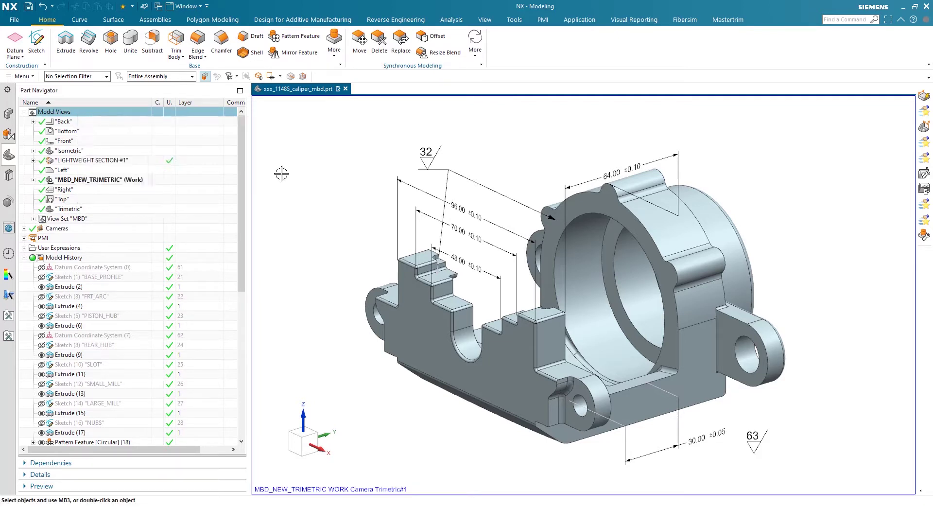
left_click(33, 219)
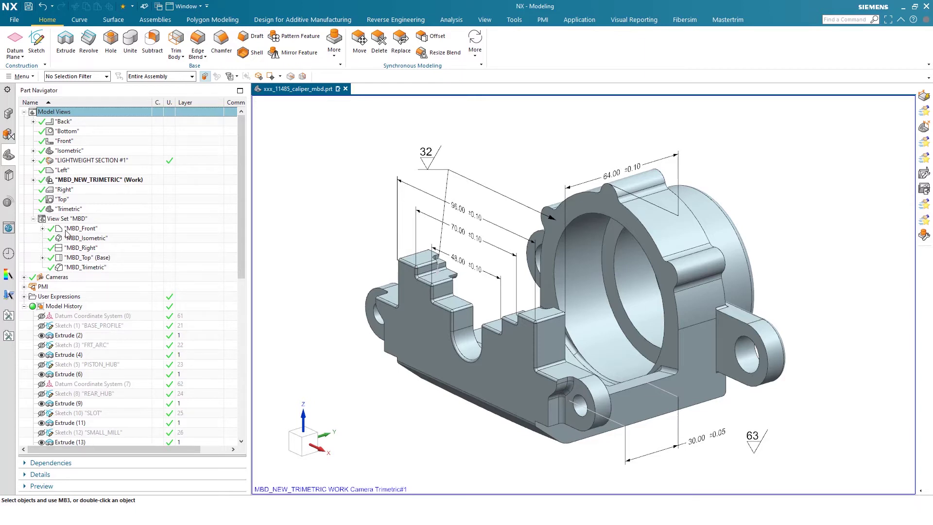
left_click(33, 219)
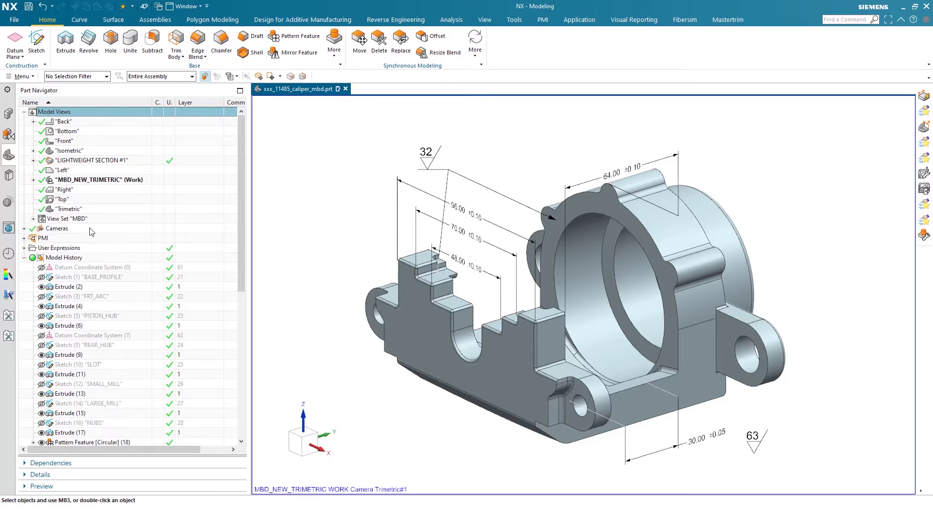
double_click(76, 190)
middle_click_drag(333, 235, 426, 277)
- Fit the whole caliper on screen and add a new model view, Right#1
key("ctrl+f")
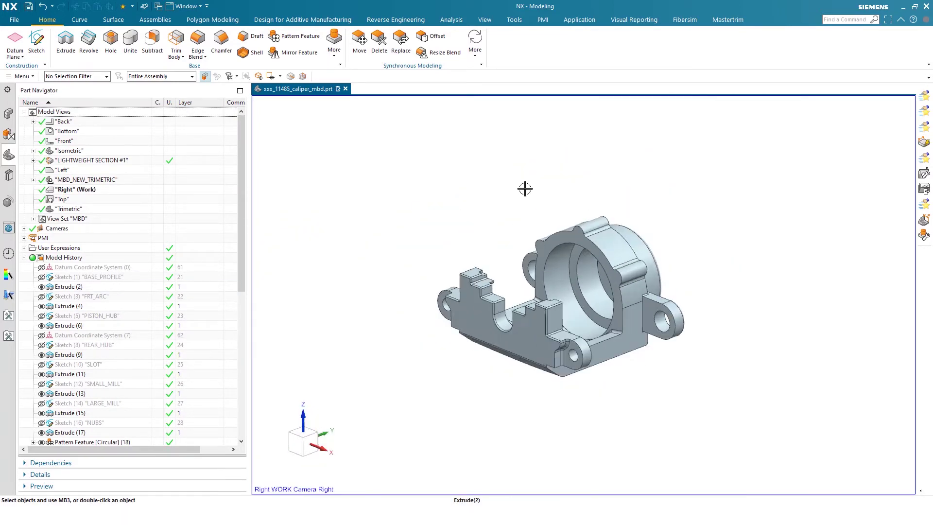
right_click(87, 113)
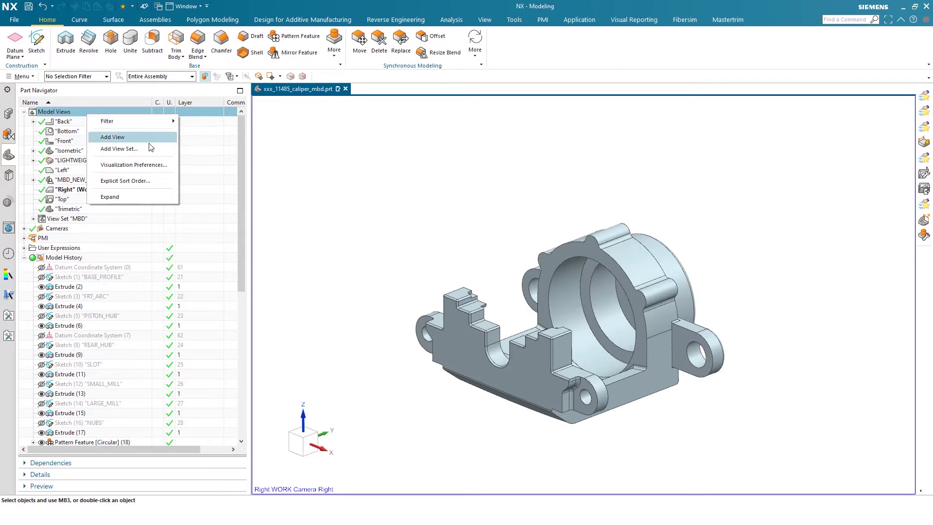
left_click(134, 137)
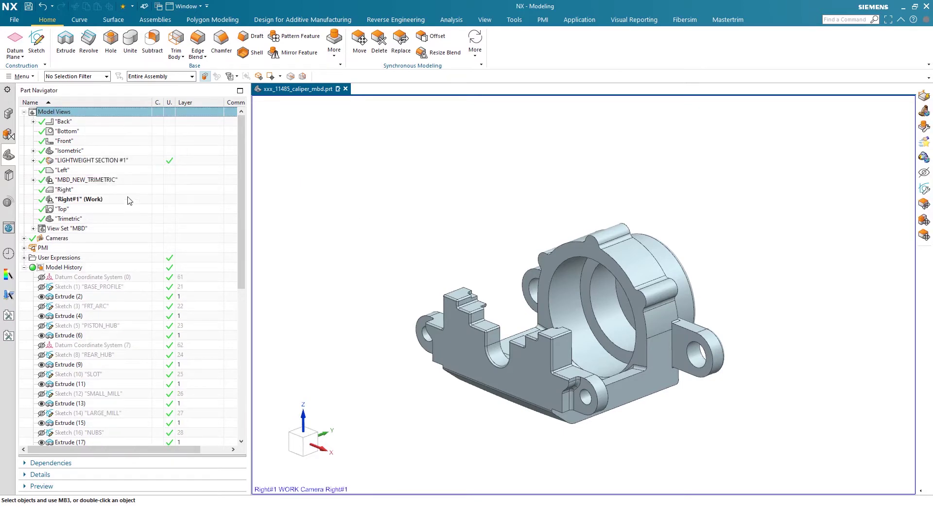
- Orient Right#1 square onto the caliper's front face and zoom in
middle_click_drag(651, 284, 700, 287)
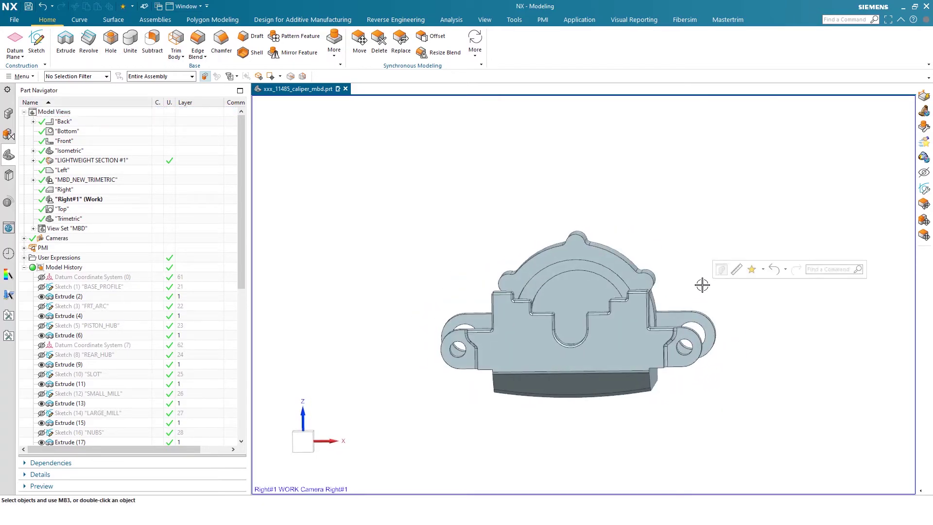
key("F8")
scroll(604, 304, "up", 2)
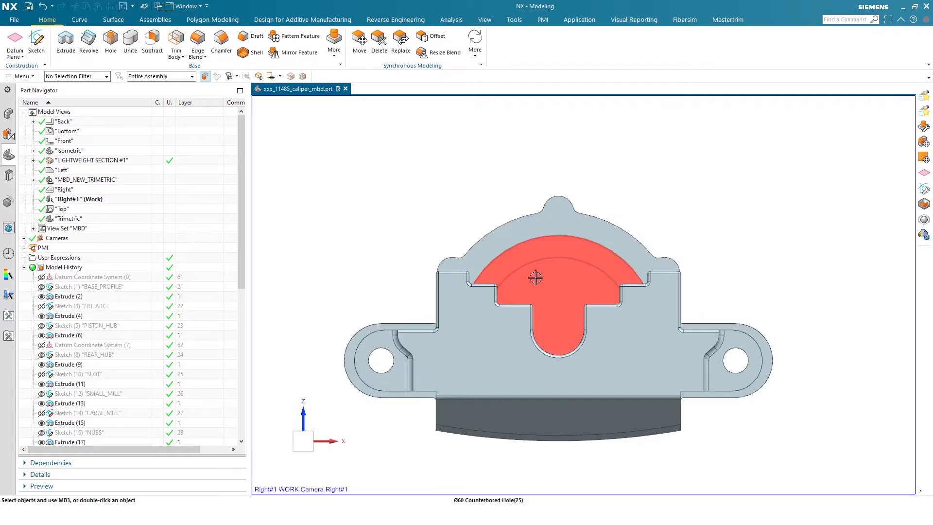
right_click(80, 204)
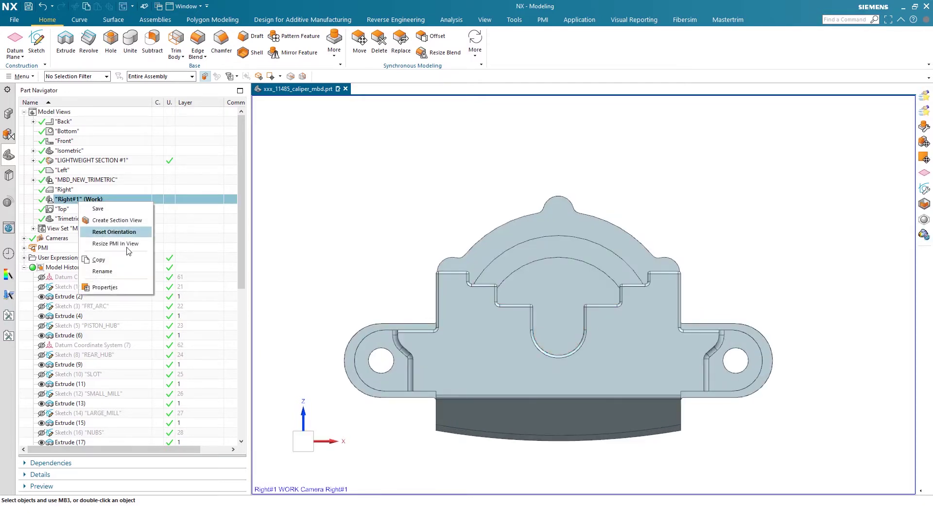
- Rename the Right#1 view to FRONT_PMI
left_click(120, 272)
type("F")
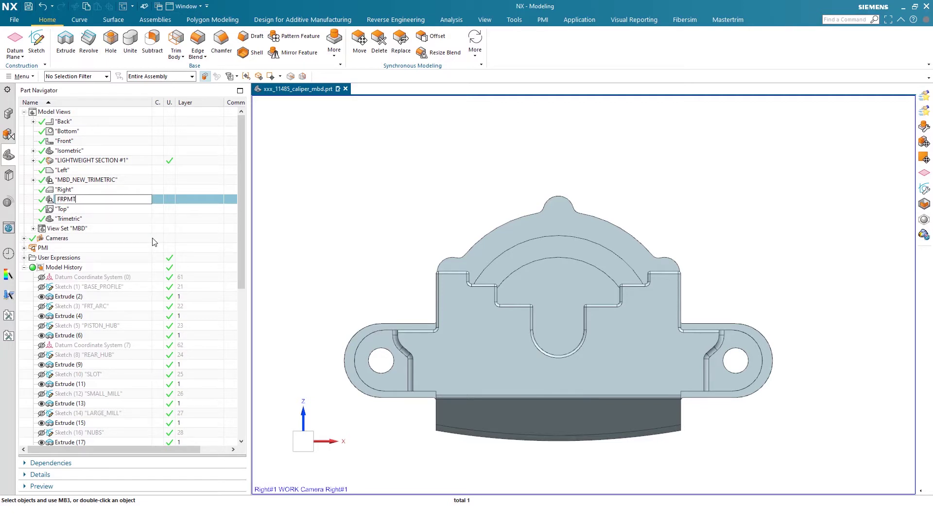
type("RONT_PMI")
key("Return")
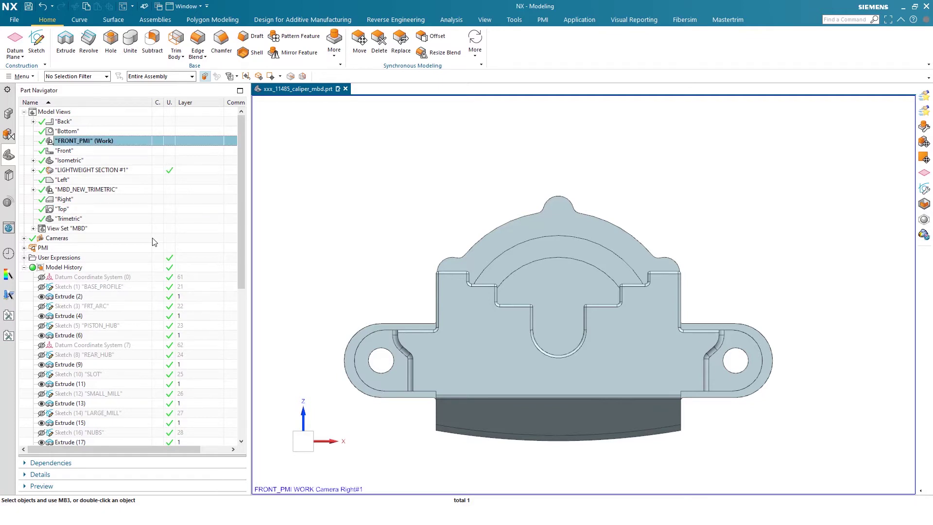
- Save the current orientation into FRONT_PMI and bring up the PMI commands
right_click(113, 138)
left_click(145, 147)
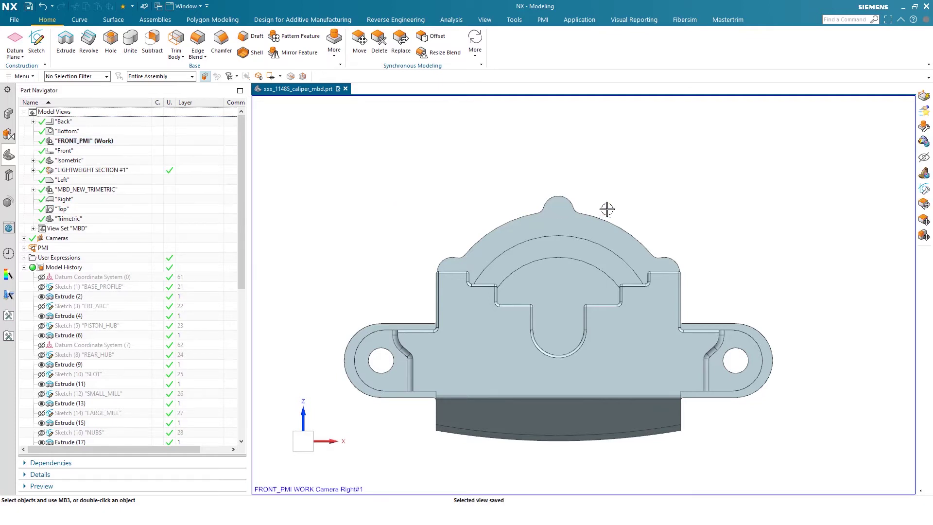
scroll(592, 287, "up", 1)
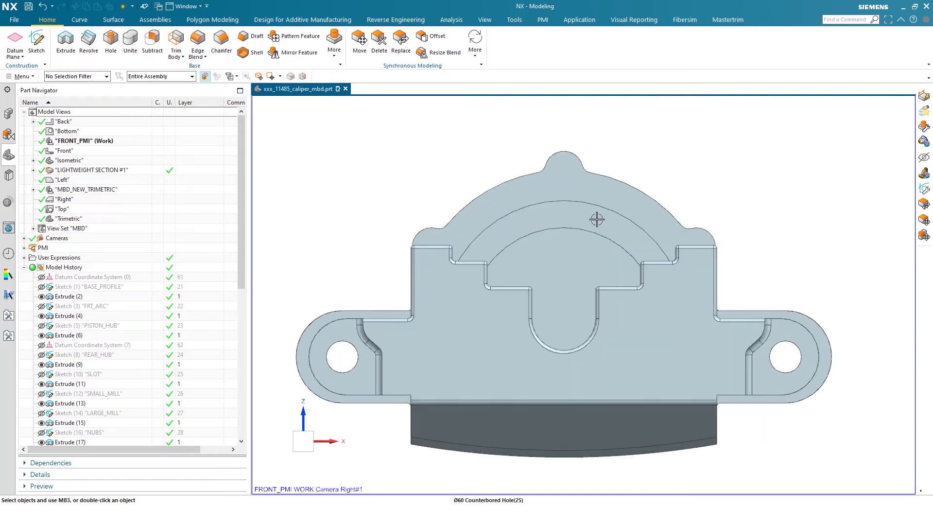
scroll(593, 219, "down", 1)
scroll(592, 372, "up", 1)
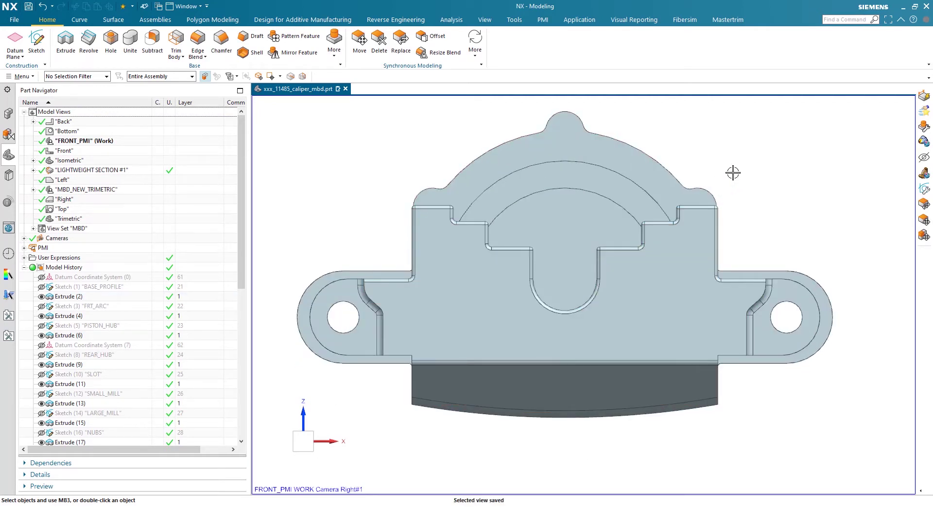
left_click(543, 21)
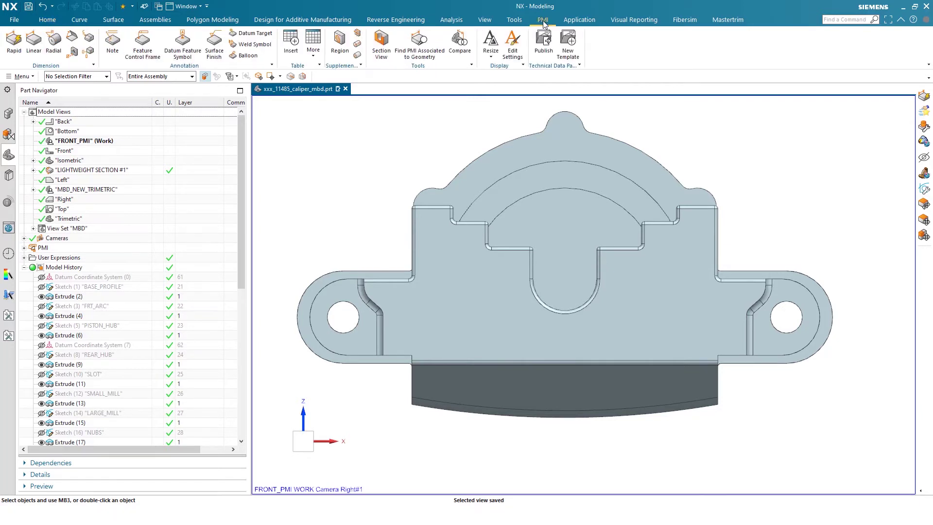
- Add horizontal rapid dimensions below the part: 139.00 between hole centres and 114.00 across the bottom edge
left_click(14, 41)
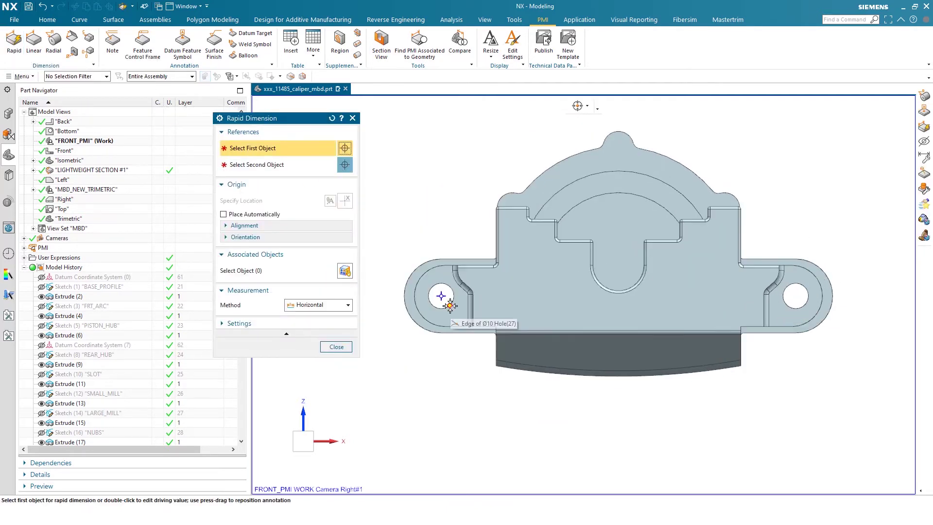
left_click(450, 306)
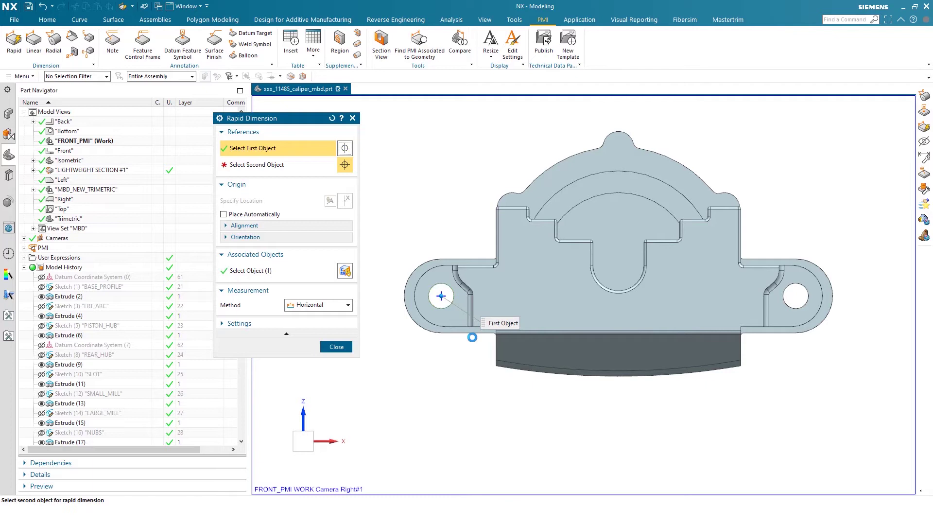
left_click(797, 298)
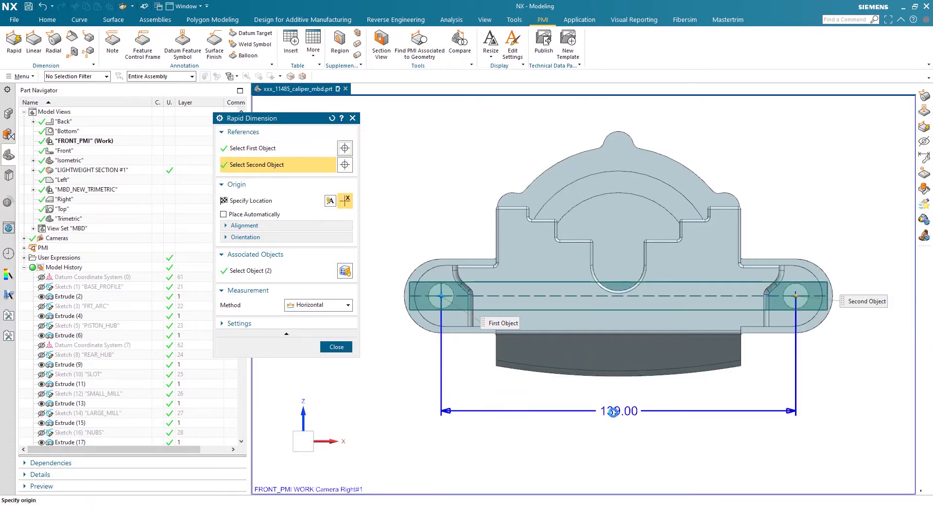
left_click(613, 438)
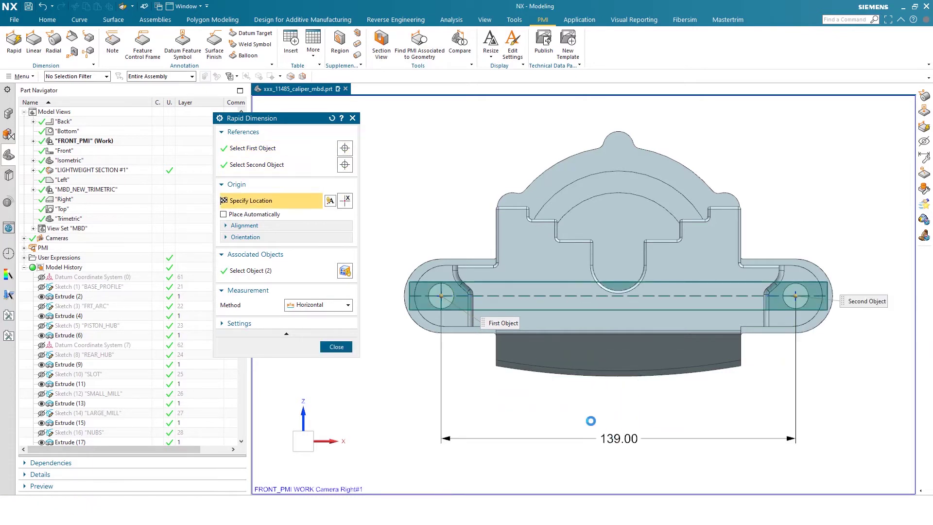
left_click(474, 326)
left_click(763, 326)
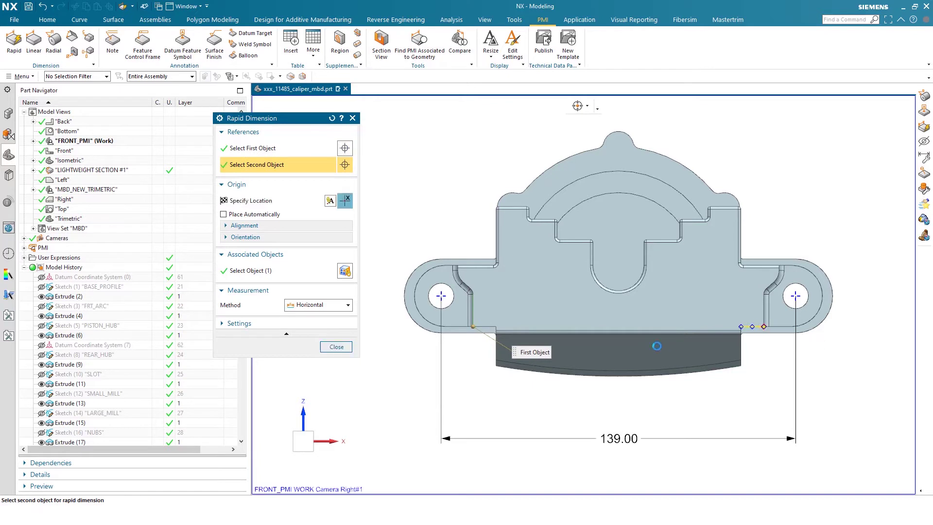
left_click(622, 403)
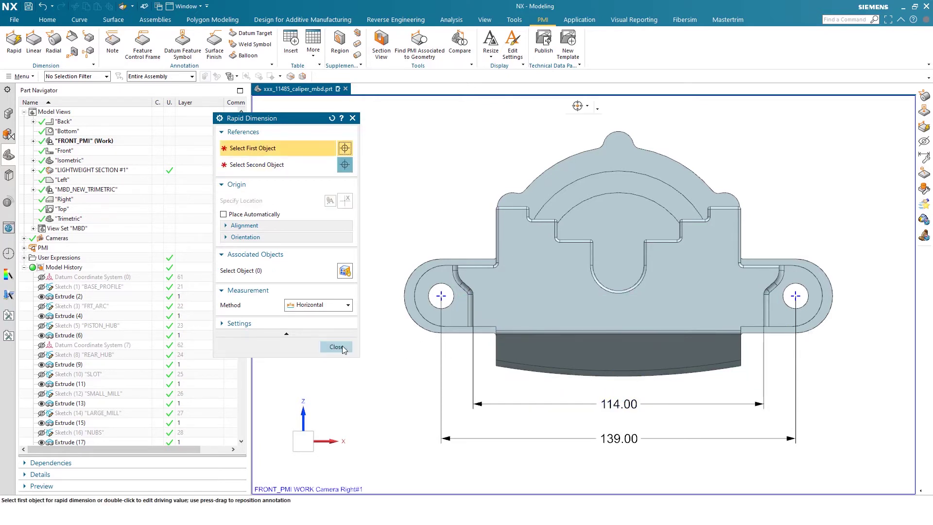
left_click(336, 347)
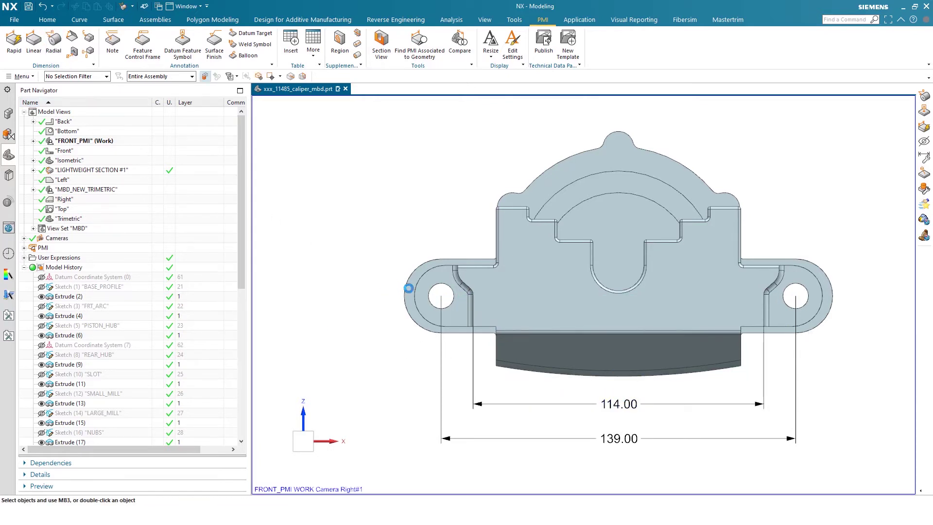
key("ctrl+shift+r")
- Dimension the left hole as 2X Ø10.00 ±0.06 THRU and place the callout beside it
left_click(434, 292)
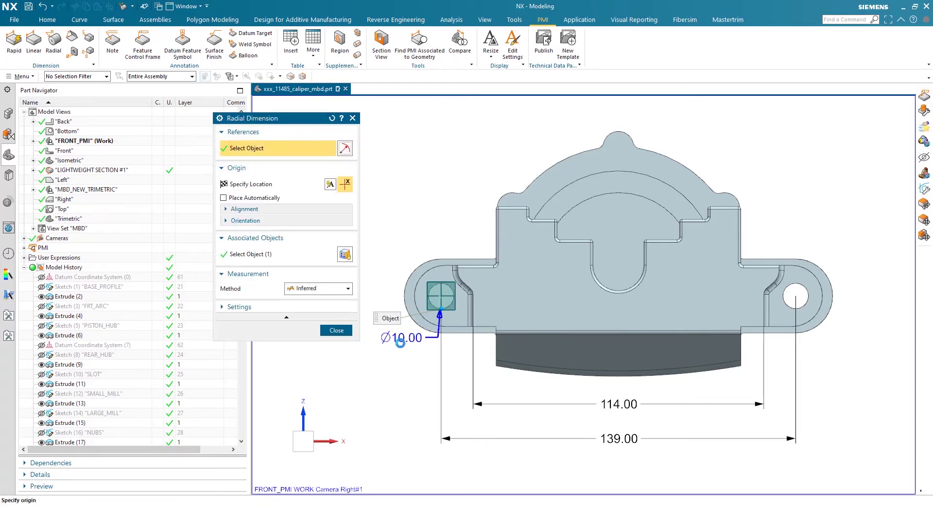
mouse_move(362, 366)
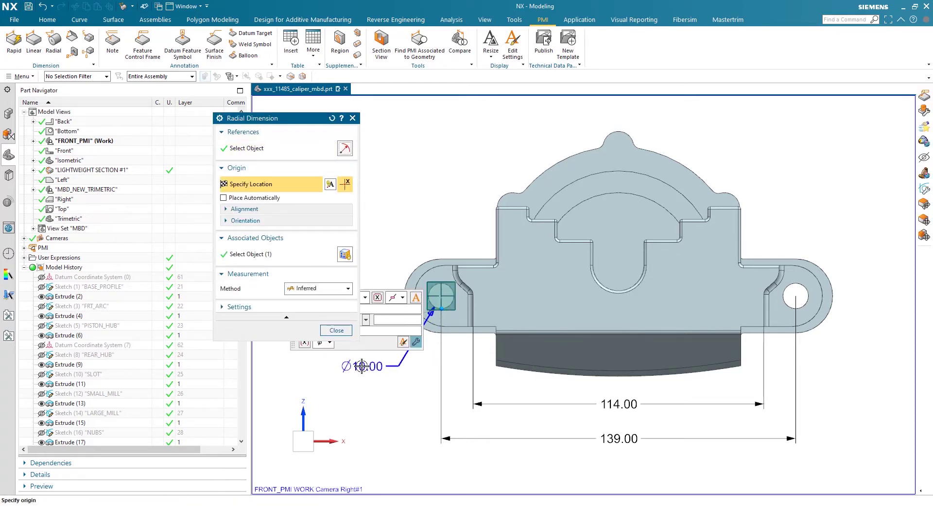
left_click_drag(296, 118, 169, 89)
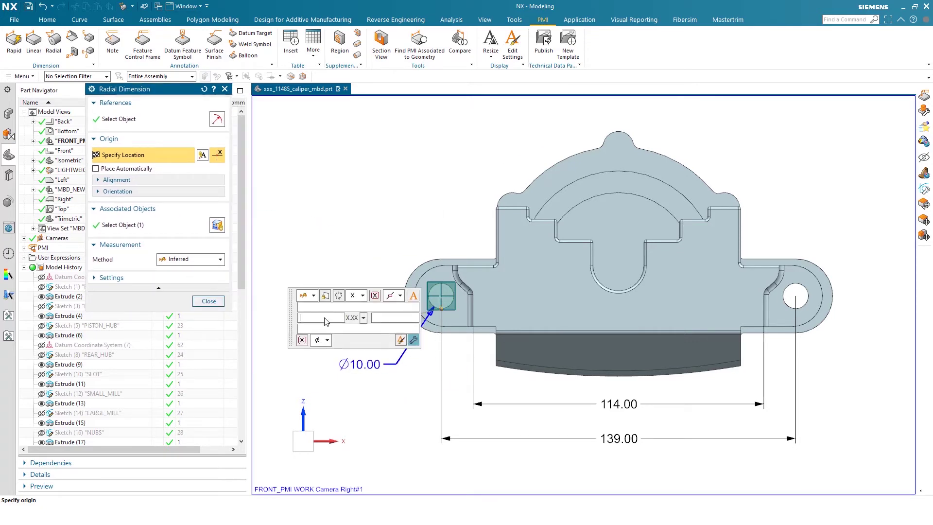
type("2X")
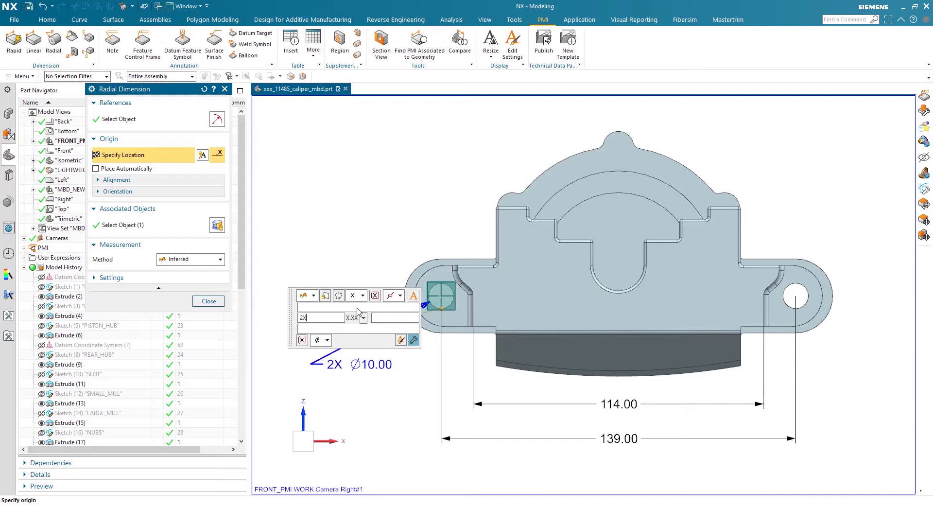
left_click(362, 295)
left_click(364, 318)
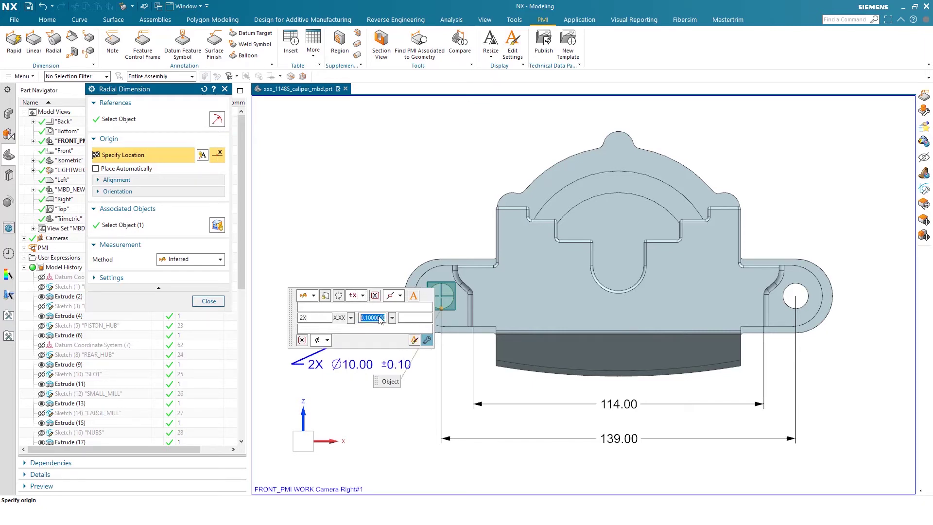
type(".06")
left_click(415, 318)
type("THRU")
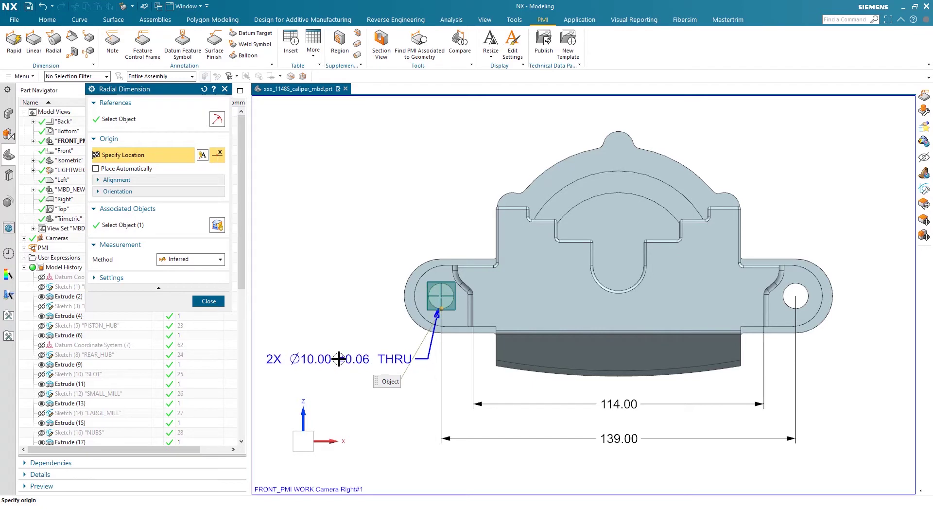
left_click(339, 358)
- Finish the hole callout, then place a Ø0.05Ⓜ position frame to A, BⓂ, CⓂ beneath it
left_click(209, 301)
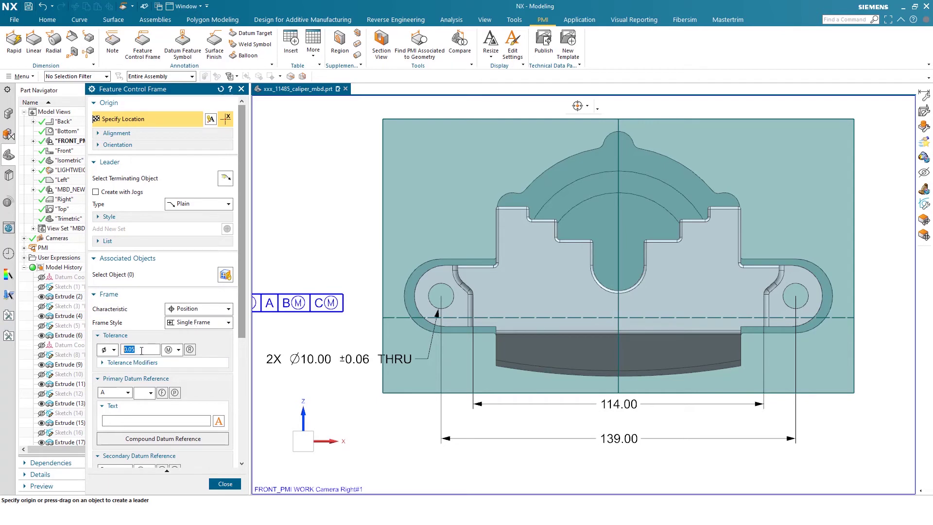
scroll(195, 385, "down", 1)
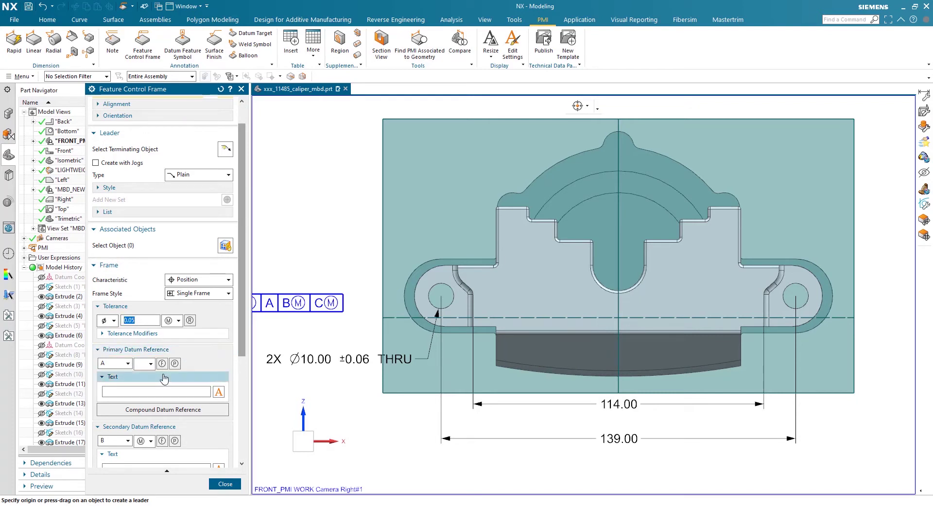
scroll(160, 400, "down", 2)
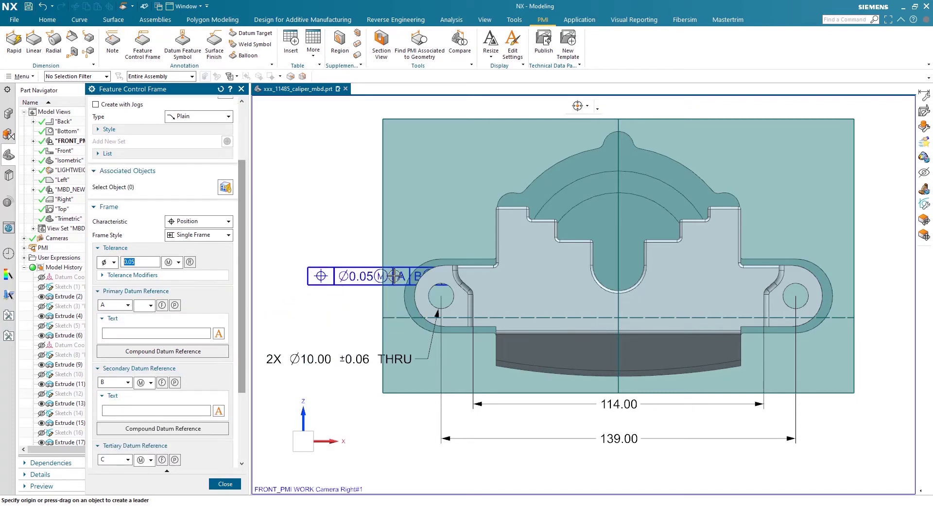
scroll(137, 391, "down", 3)
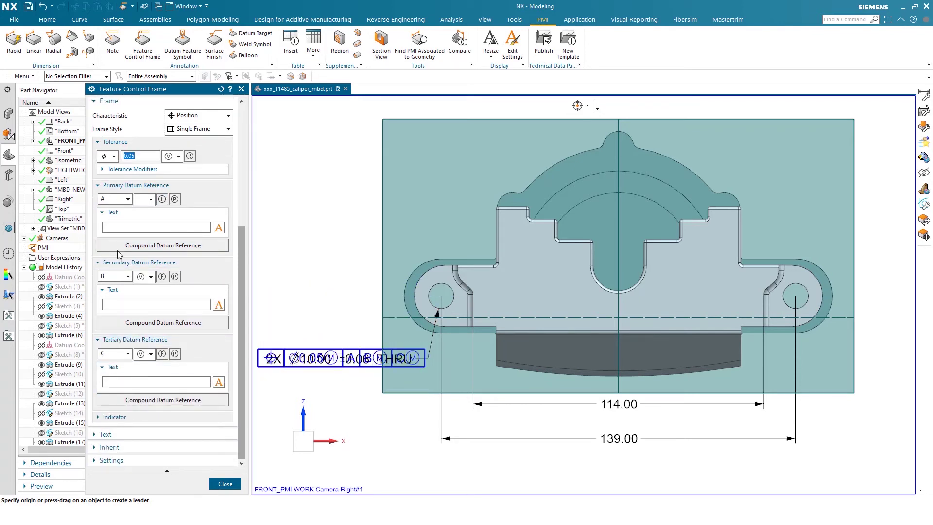
scroll(131, 199, "up", 3)
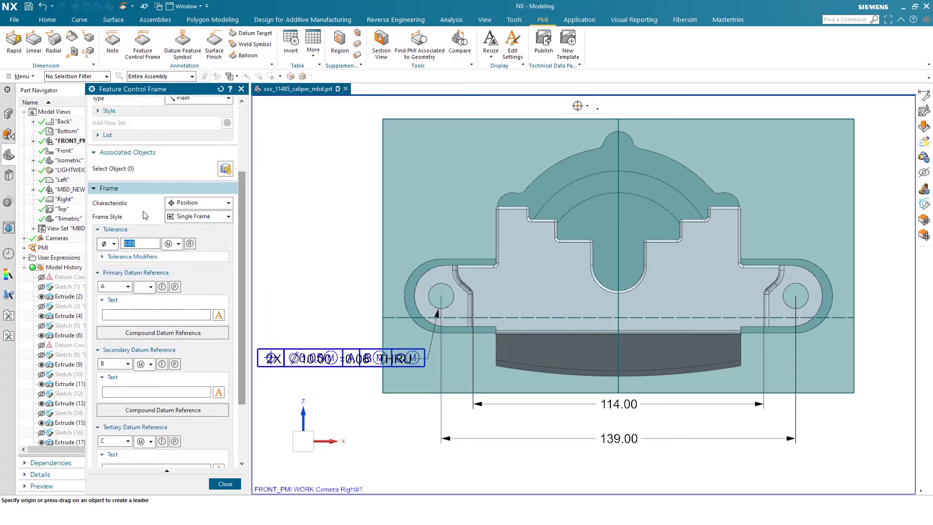
left_click(331, 358)
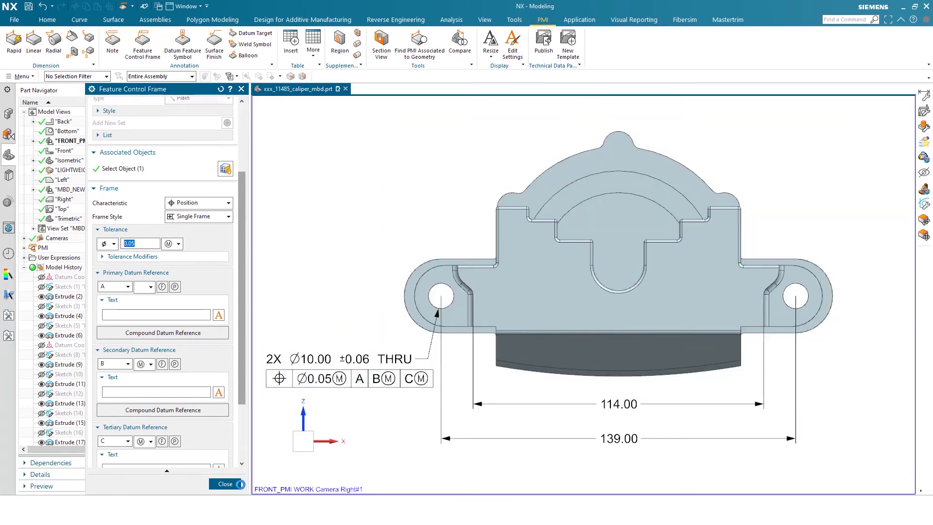
left_click(225, 484)
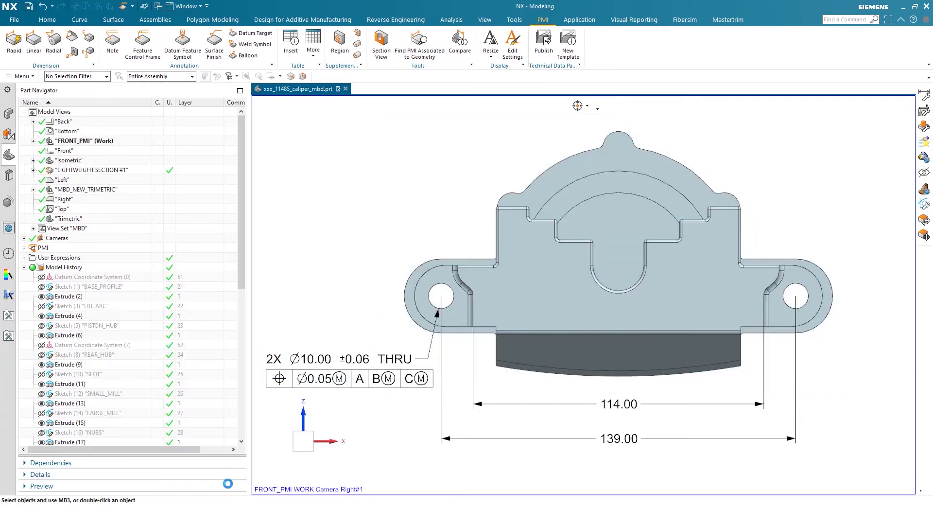
- Rotate the caliper to a trimetric view and open the 114.00 dimension in Linear Dimension
left_click(138, 386)
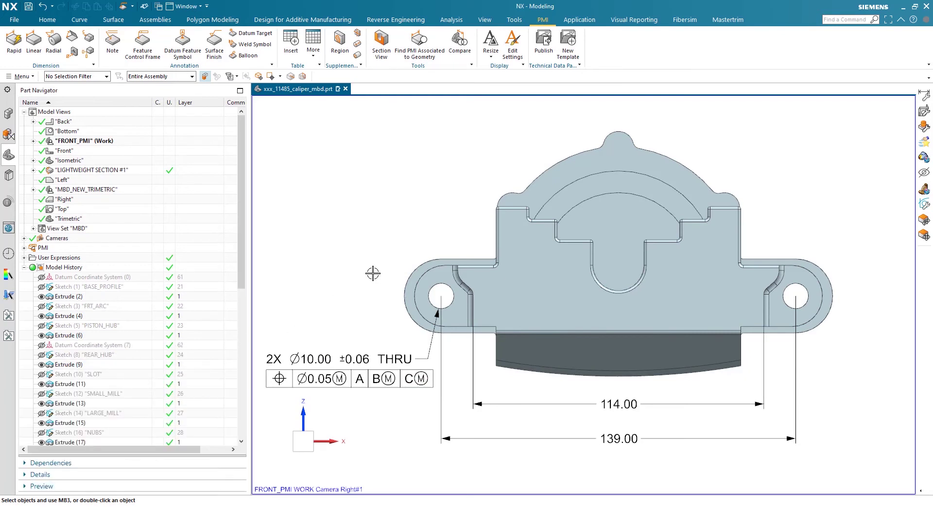
scroll(408, 217, "down", 1)
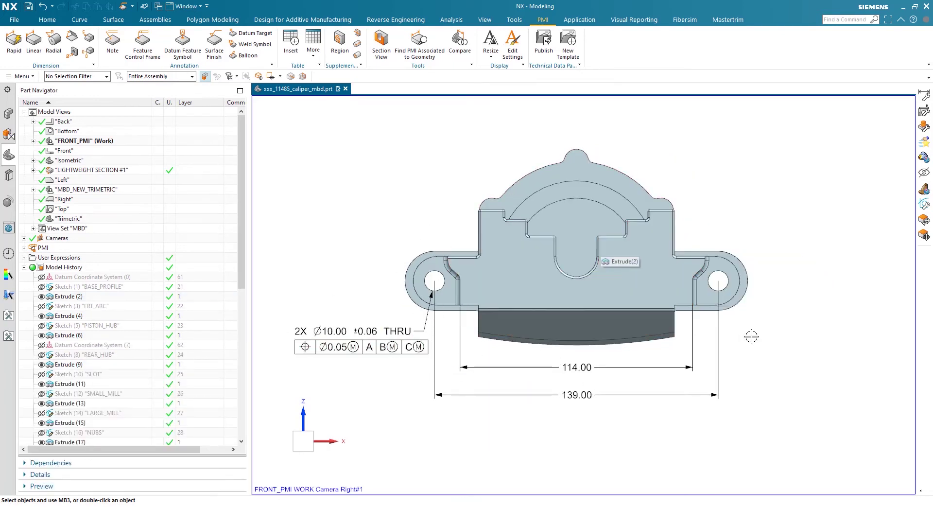
middle_click_drag(582, 296, 651, 302)
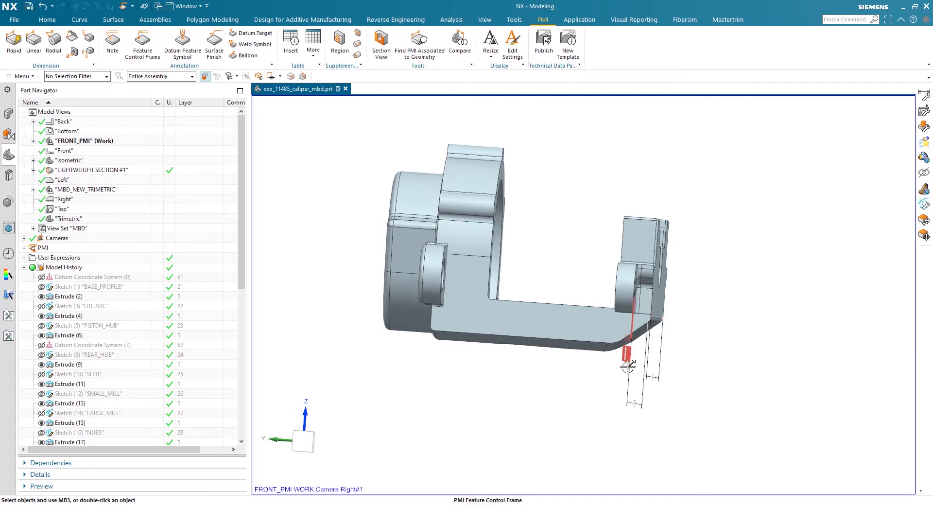
middle_click_drag(638, 311, 646, 316)
left_click(667, 375)
double_click(667, 375)
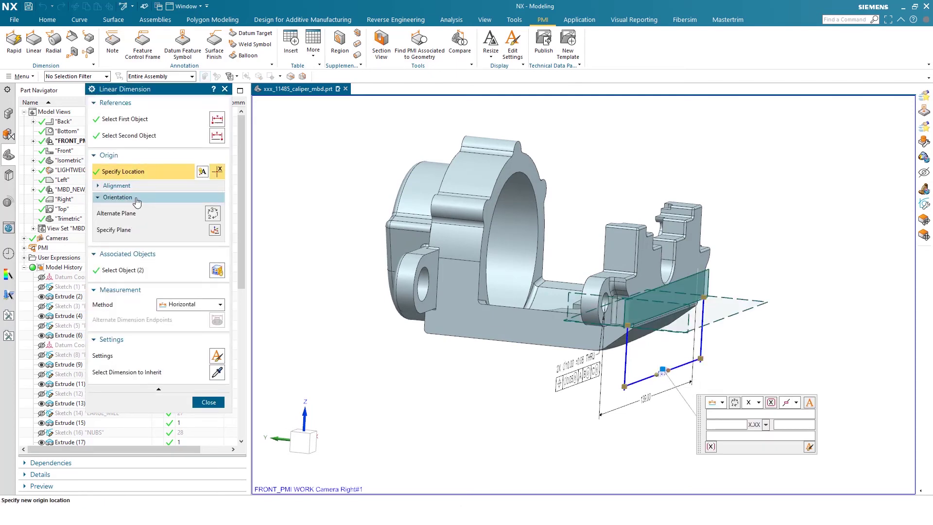
- Orient the 114.00 dimension on a plane inferred from the right hole's circular edge
left_click(214, 230)
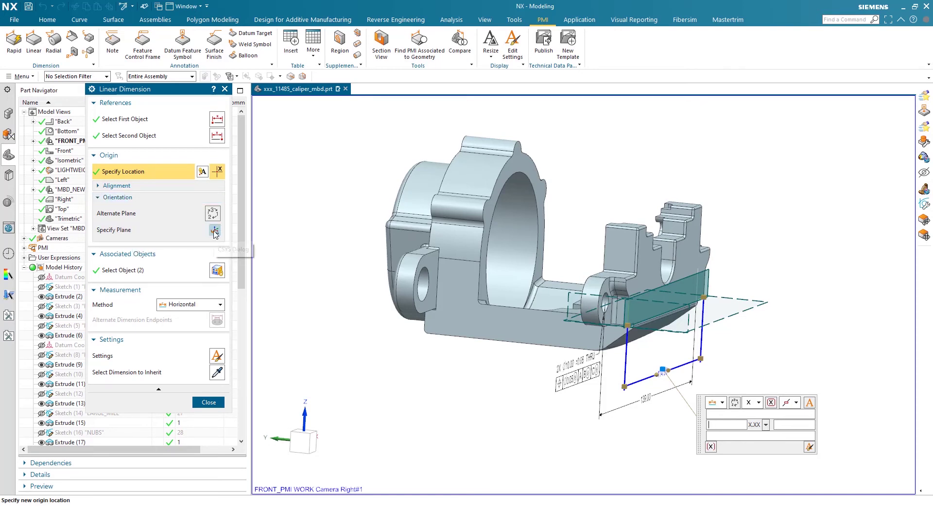
middle_click(340, 287)
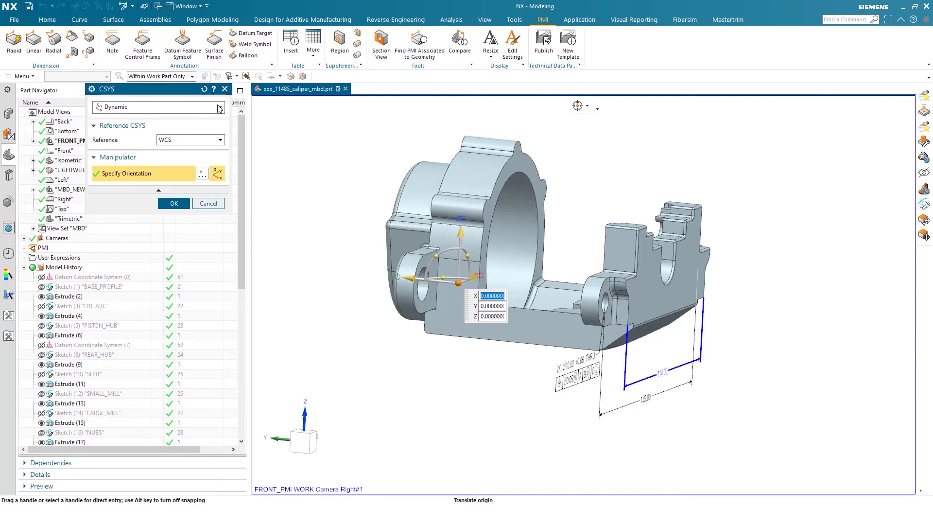
left_click(219, 109)
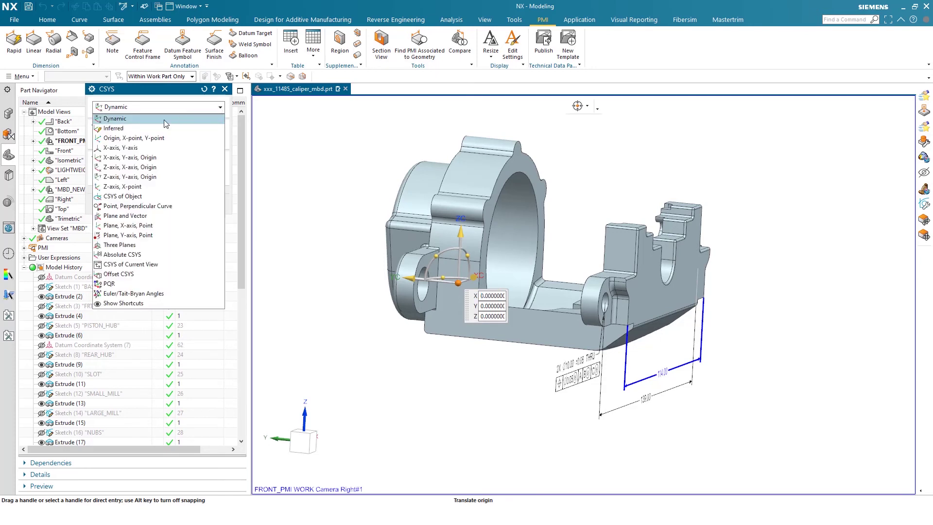
left_click(146, 128)
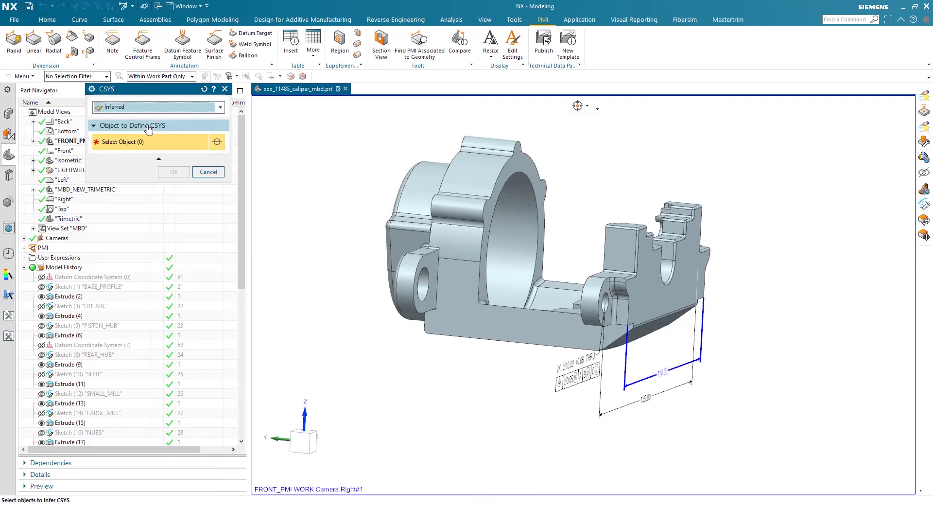
left_click(607, 307)
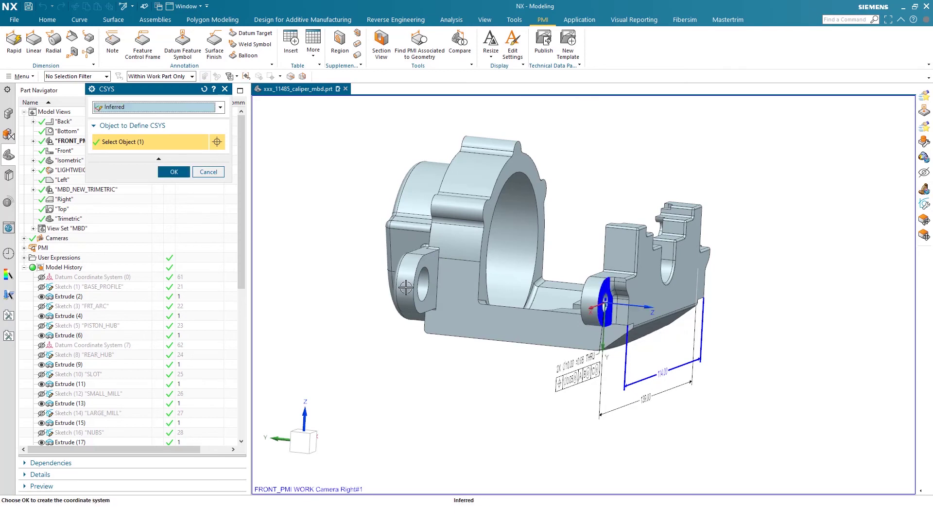
left_click(174, 172)
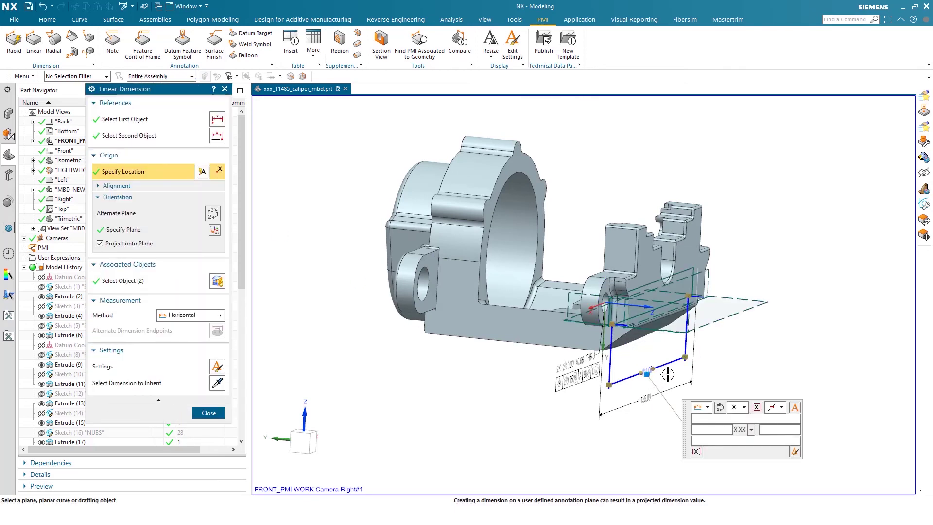
left_click(209, 413)
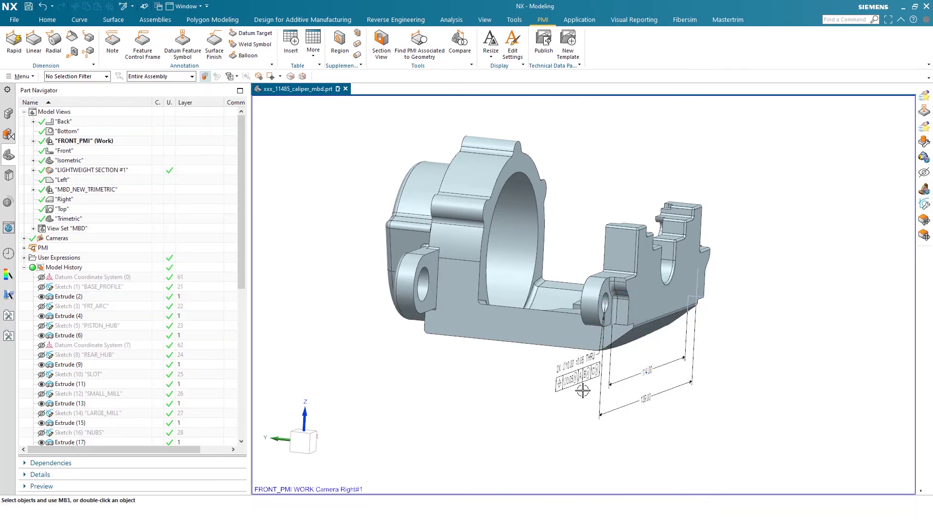
- Orbit the caliper, then restore the Front view and make FRONT_PMI the work view
middle_click_drag(672, 338, 613, 336)
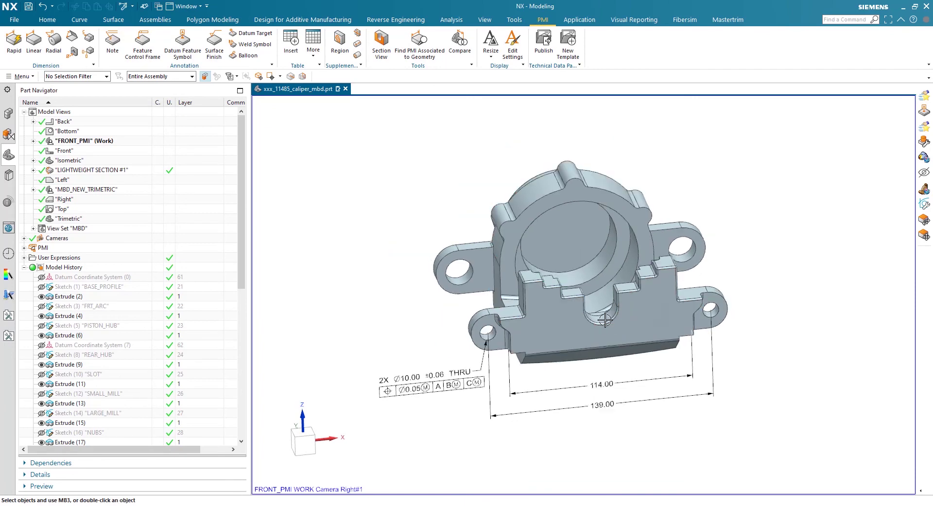
double_click(92, 152)
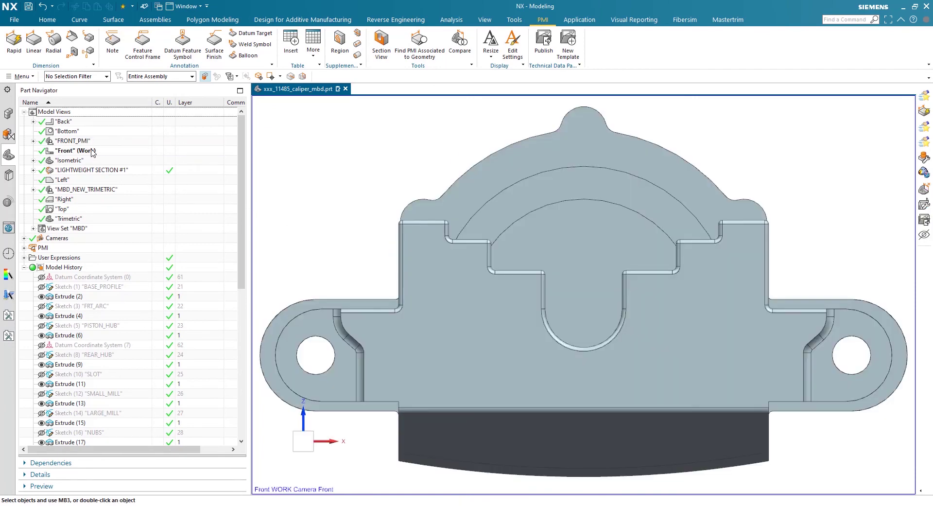
double_click(99, 141)
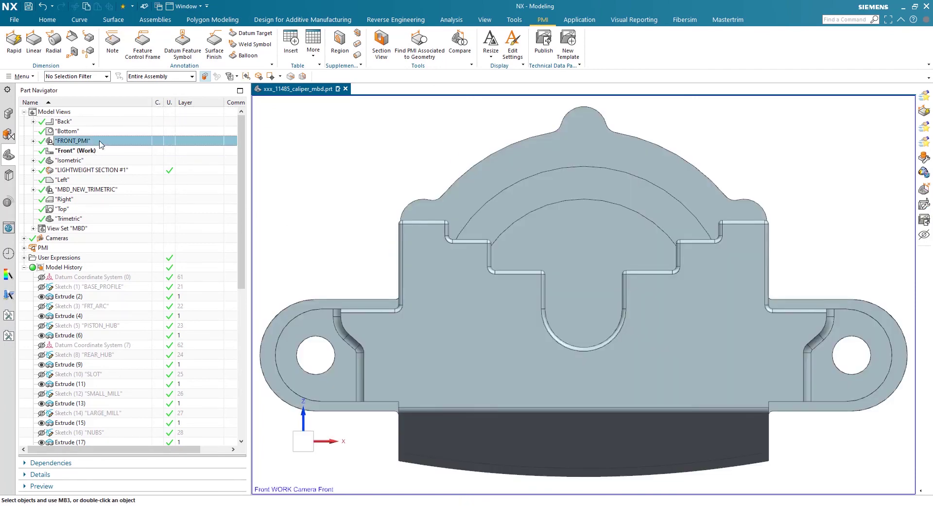